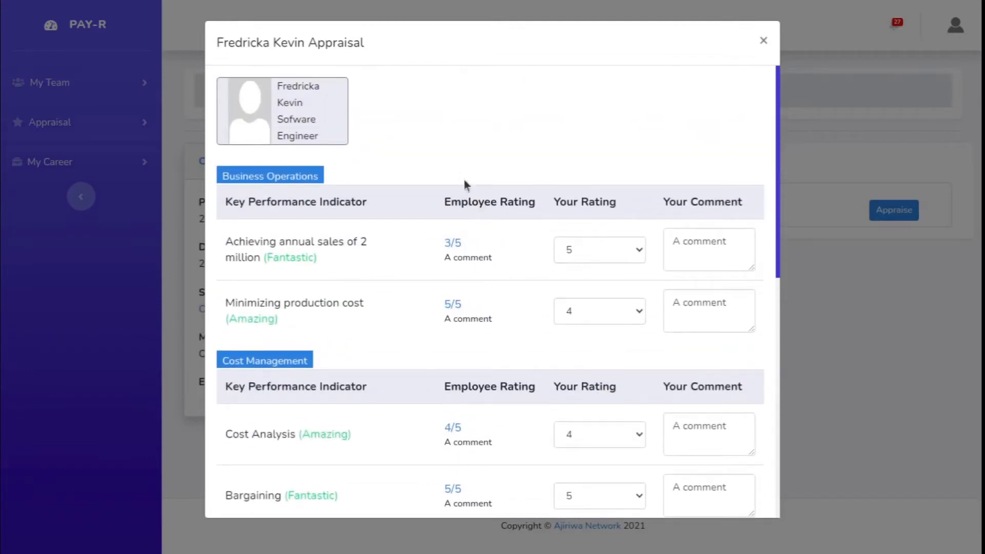
Step: Review the manager ratings in the employee's appraisal, finalize the responses, and dismiss the resulting score message
{"action": "scroll", "coordinate": [493, 311], "scroll_direction": "down", "scroll_amount": 2}
{"action": "scroll", "coordinate": [492, 311], "scroll_direction": "up", "scroll_amount": 2}
{"action": "scroll", "coordinate": [492, 311], "scroll_direction": "down", "scroll_amount": 2}
{"action": "scroll", "coordinate": [492, 308], "scroll_direction": "down", "scroll_amount": 7}
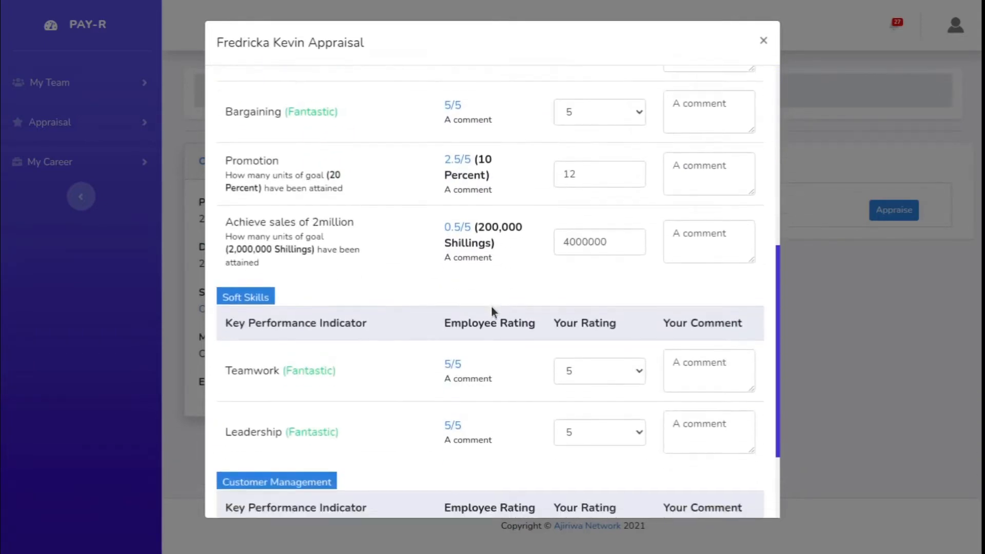
{"action": "scroll", "coordinate": [491, 305], "scroll_direction": "down", "scroll_amount": 1}
{"action": "scroll", "coordinate": [491, 306], "scroll_direction": "up", "scroll_amount": 3}
{"action": "scroll", "coordinate": [491, 307], "scroll_direction": "down", "scroll_amount": 4}
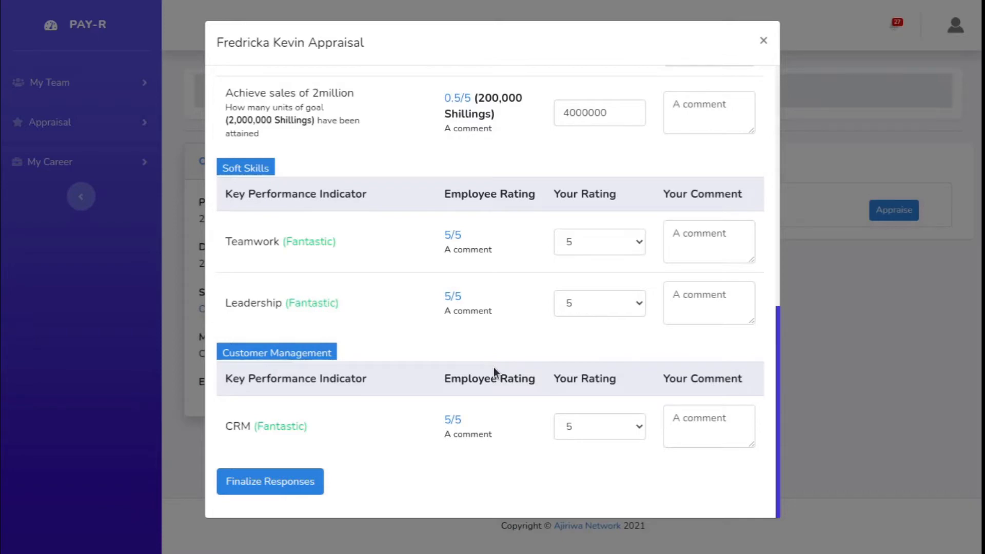
{"action": "left_click", "coordinate": [291, 482]}
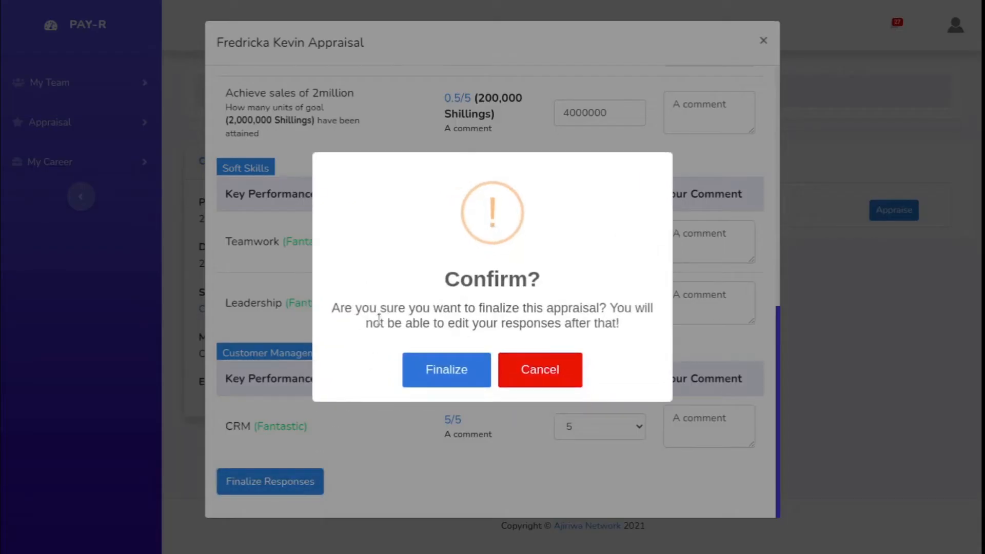
{"action": "left_click", "coordinate": [454, 376]}
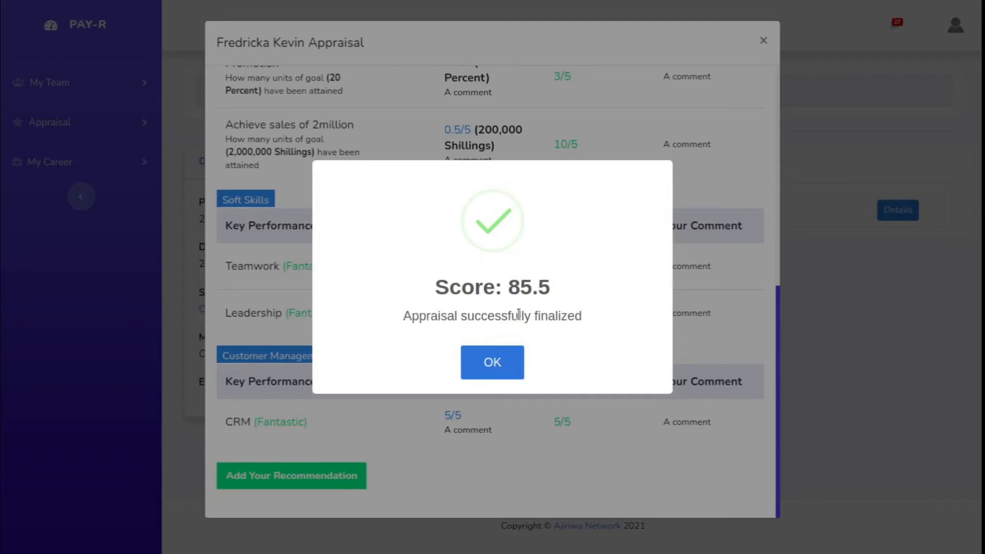
{"action": "left_click", "coordinate": [488, 364]}
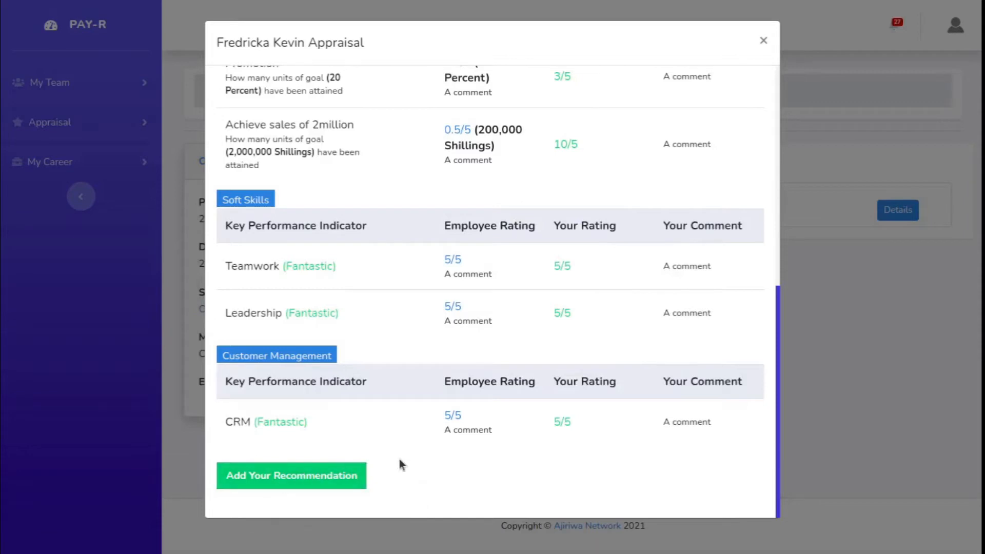
Step: Start a recommendation on the finalized appraisal with type Training and the training name "Market Research"
{"action": "left_click", "coordinate": [286, 476]}
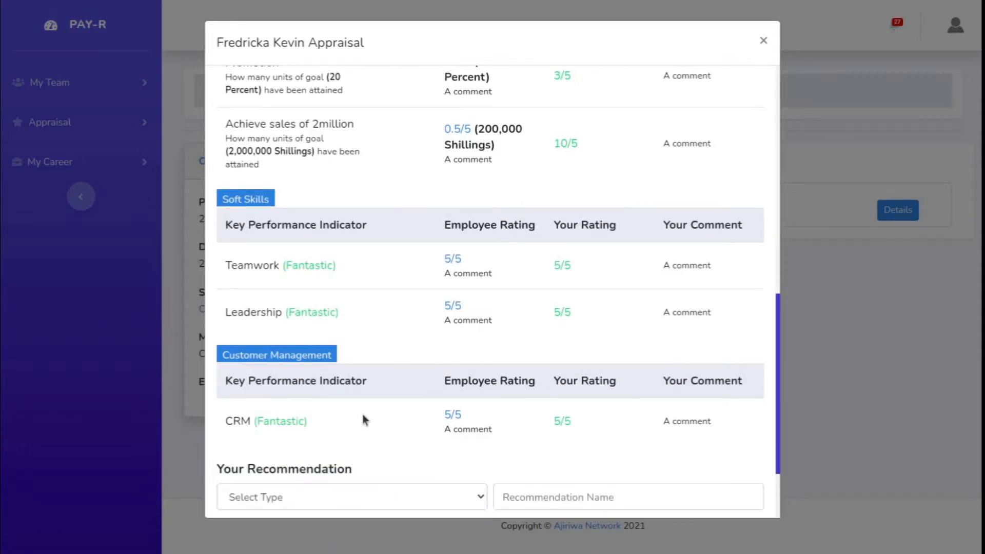
{"action": "scroll", "coordinate": [362, 414], "scroll_direction": "down", "scroll_amount": 2}
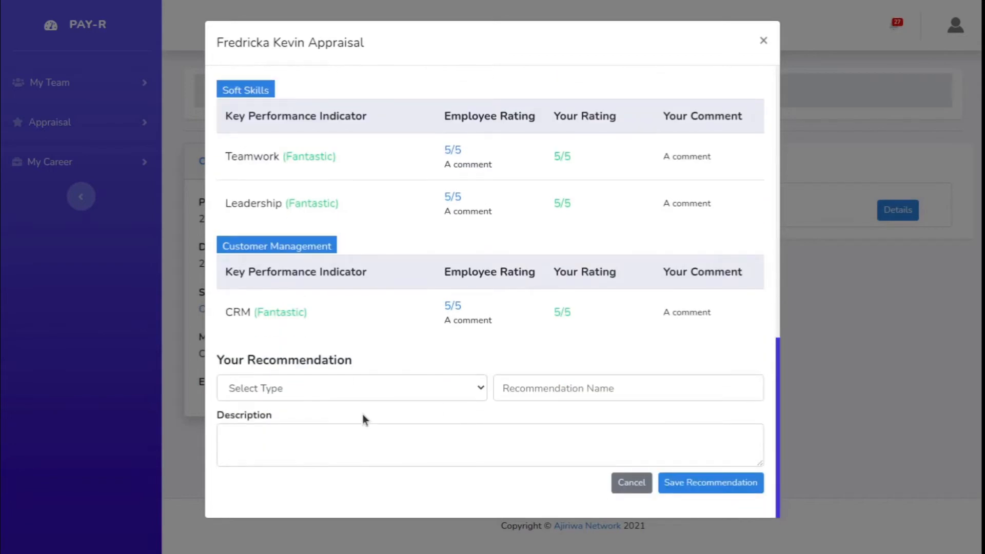
{"action": "left_click", "coordinate": [428, 384]}
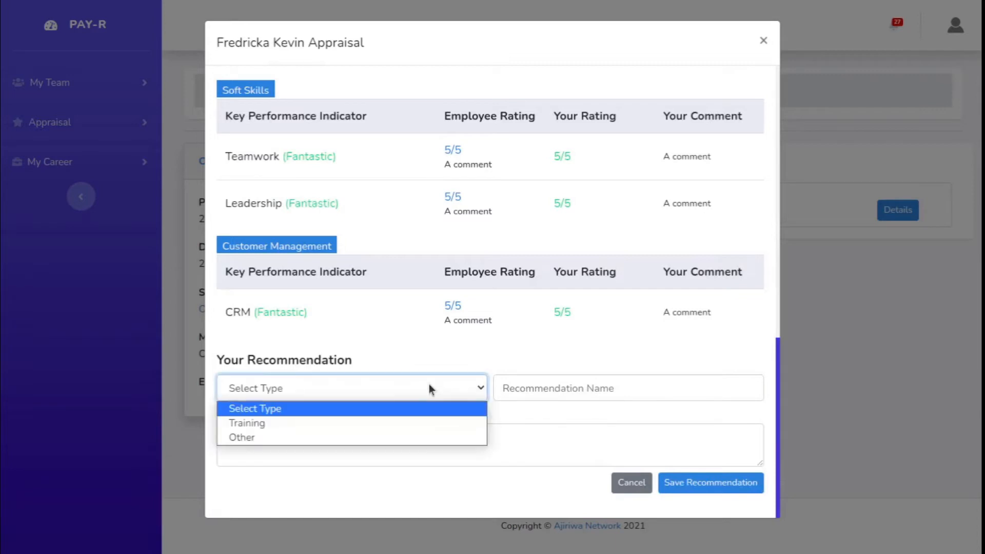
{"action": "left_click", "coordinate": [285, 424]}
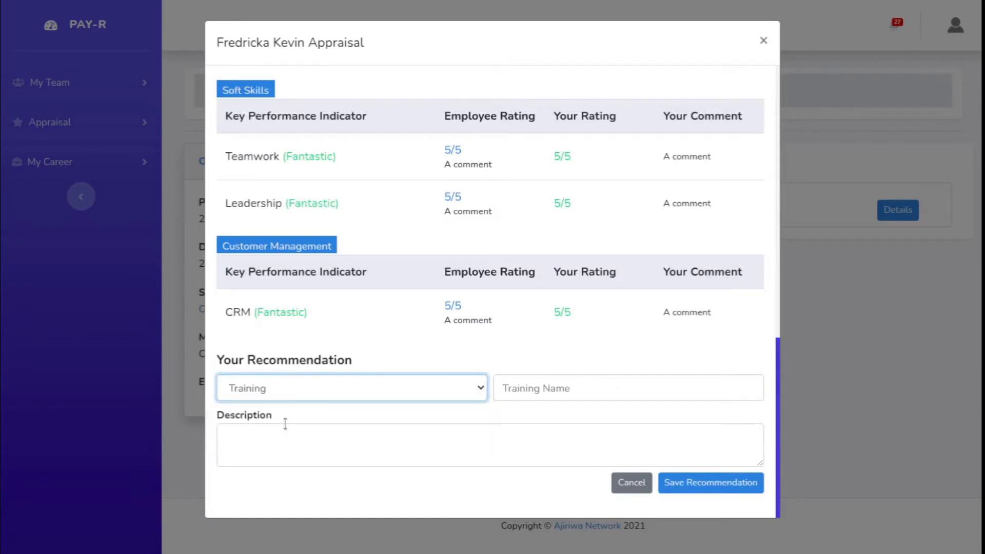
{"action": "left_click", "coordinate": [534, 390]}
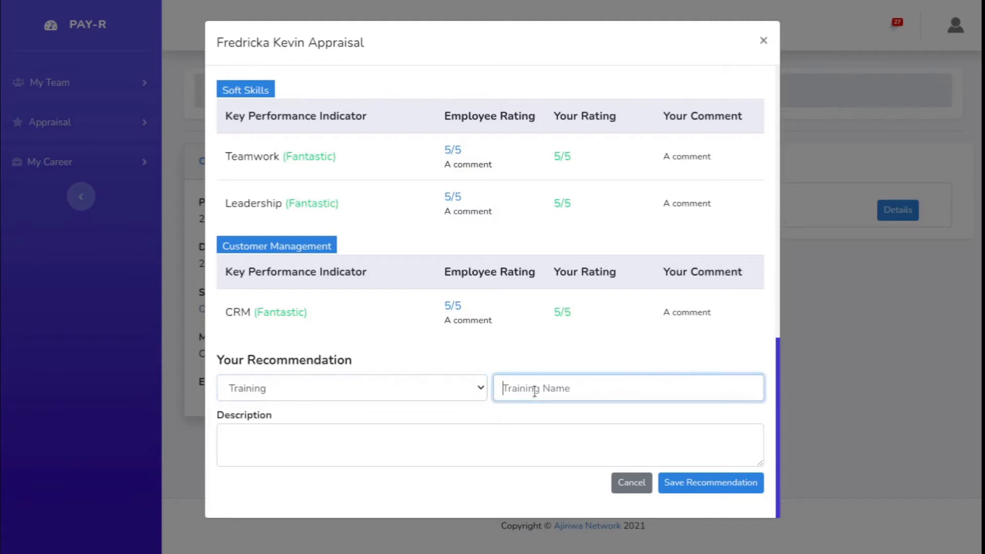
{"action": "type", "text": "Market Research"}
Step: Describe the recommendation as "it can anything for sure" and save it
{"action": "left_click", "coordinate": [382, 428]}
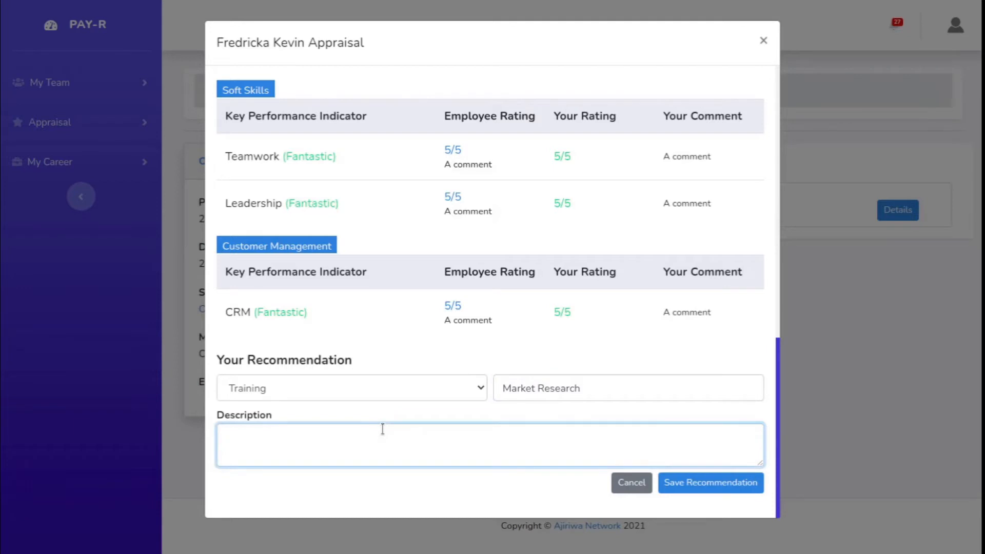
{"action": "type", "text": "it can anything for sure"}
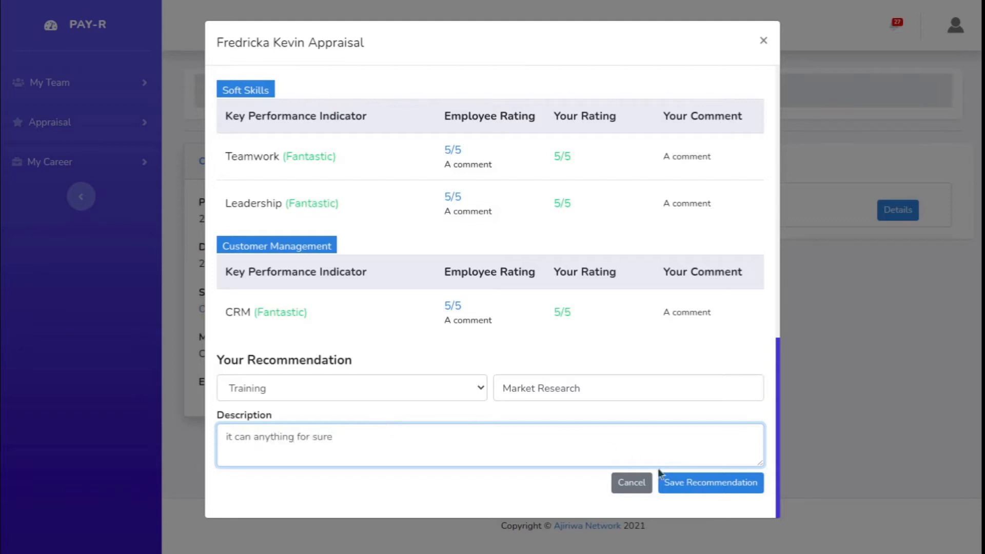
{"action": "left_click", "coordinate": [684, 485]}
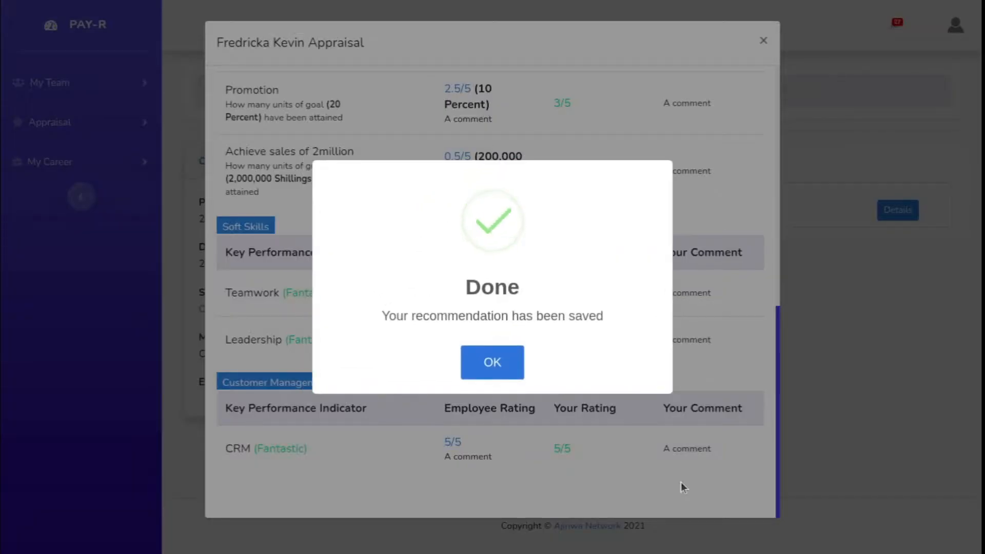
{"action": "left_click", "coordinate": [493, 359]}
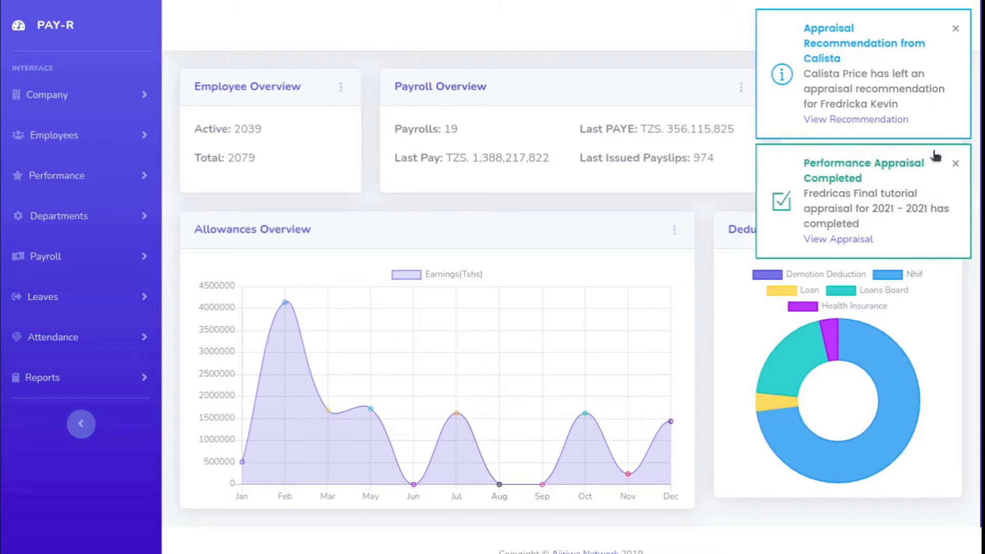
Step: In the HR account, open the recommendation from its notification and examine the appraisal ratings and the supervisor's recommendation name and description
{"action": "left_click", "coordinate": [955, 163]}
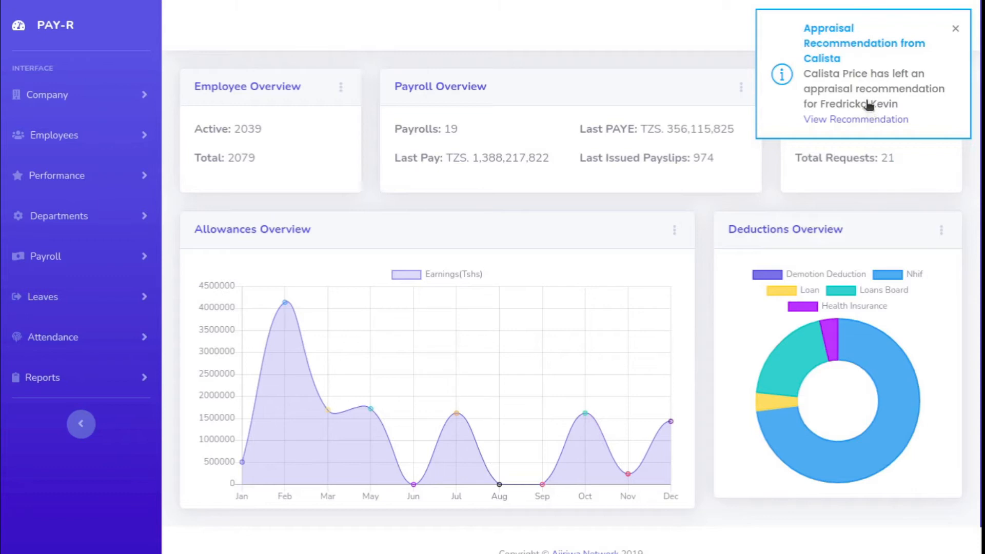
{"action": "left_click", "coordinate": [843, 119]}
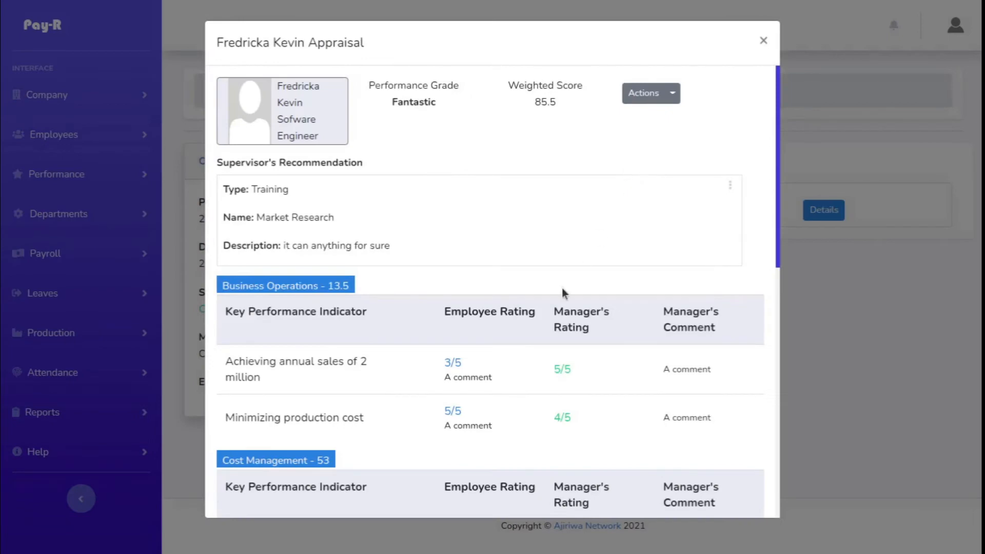
{"action": "scroll", "coordinate": [562, 289], "scroll_direction": "down", "scroll_amount": 6}
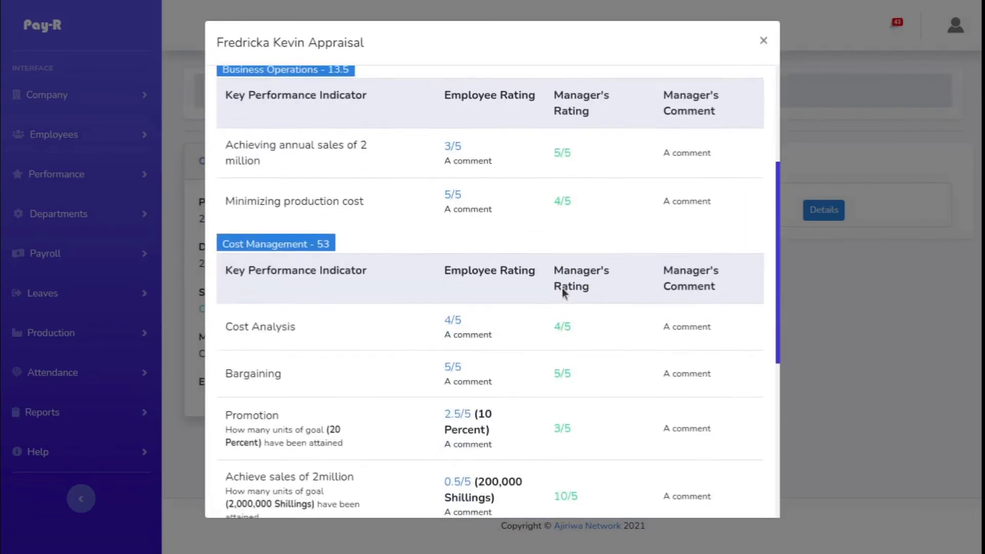
{"action": "scroll", "coordinate": [562, 288], "scroll_direction": "down", "scroll_amount": 5}
{"action": "scroll", "coordinate": [561, 288], "scroll_direction": "up", "scroll_amount": 6}
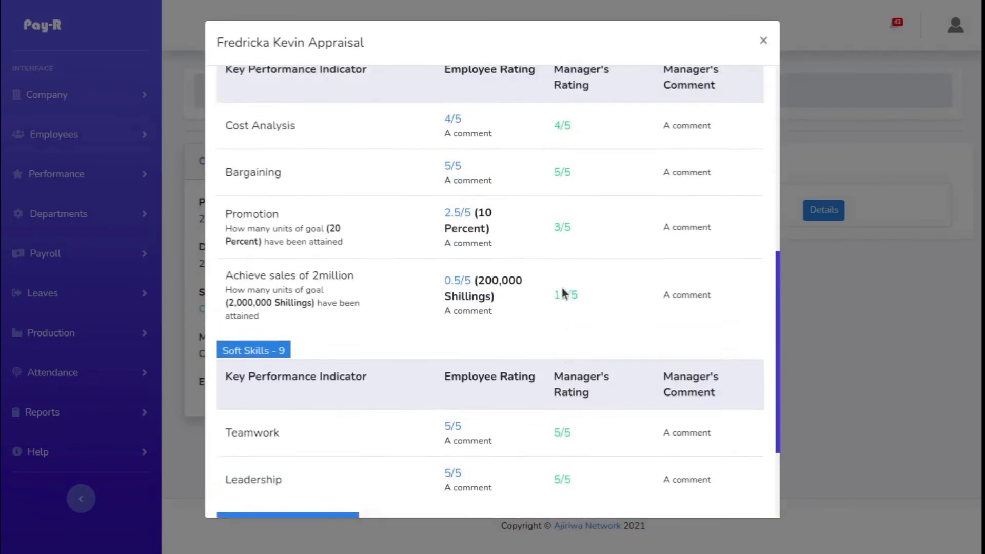
{"action": "scroll", "coordinate": [561, 287], "scroll_direction": "up", "scroll_amount": 2}
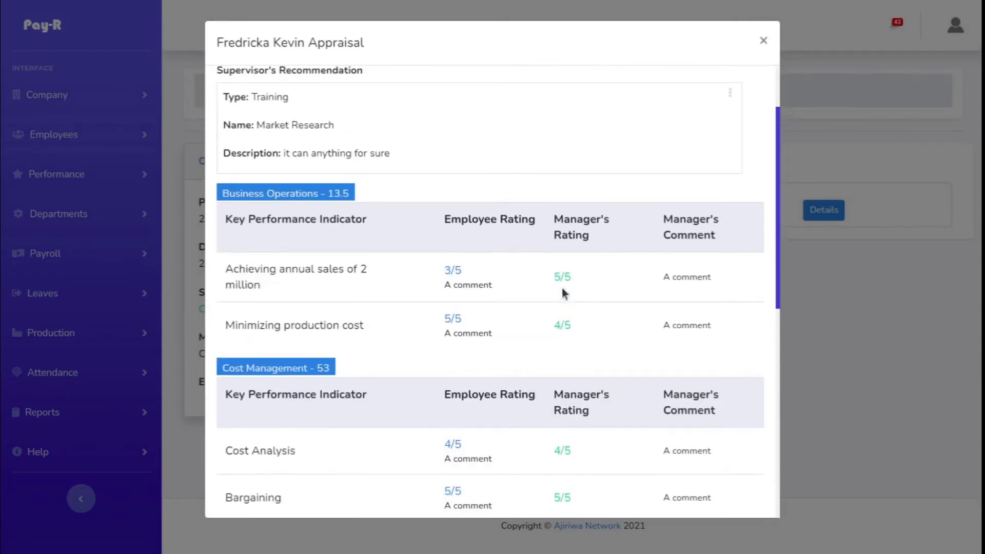
{"action": "scroll", "coordinate": [563, 290], "scroll_direction": "up", "scroll_amount": 2}
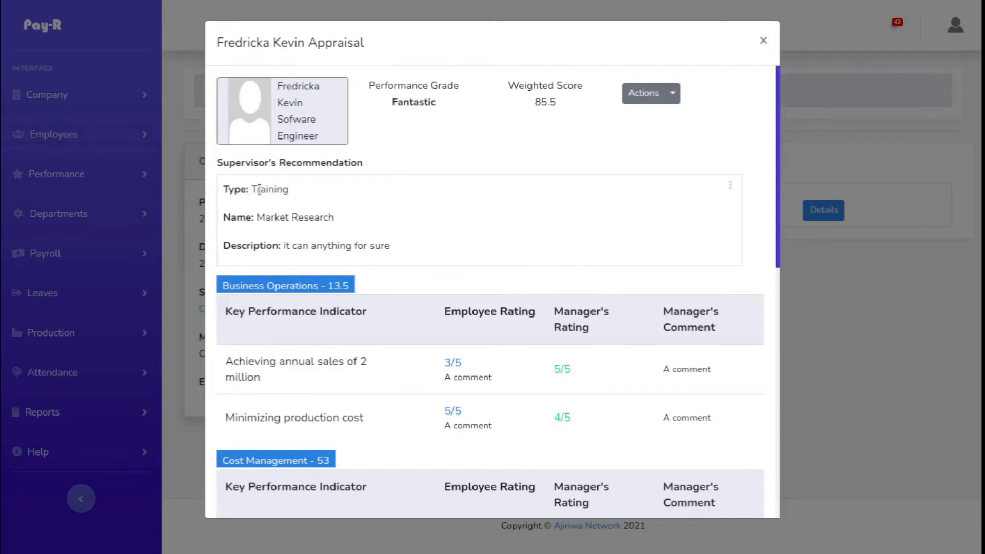
{"action": "left_click_drag", "start_coordinate": [258, 218], "coordinate": [345, 219]}
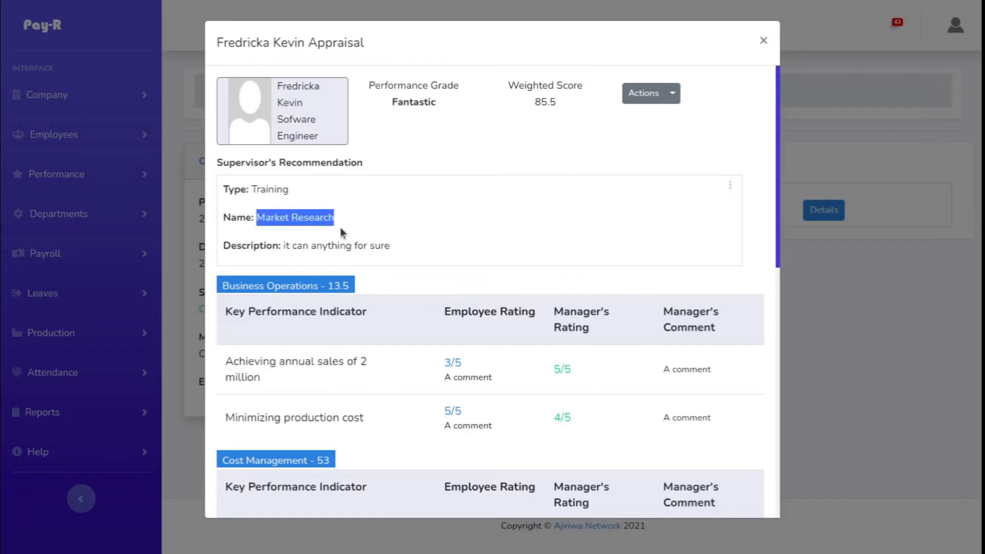
{"action": "left_click_drag", "start_coordinate": [284, 246], "coordinate": [451, 251]}
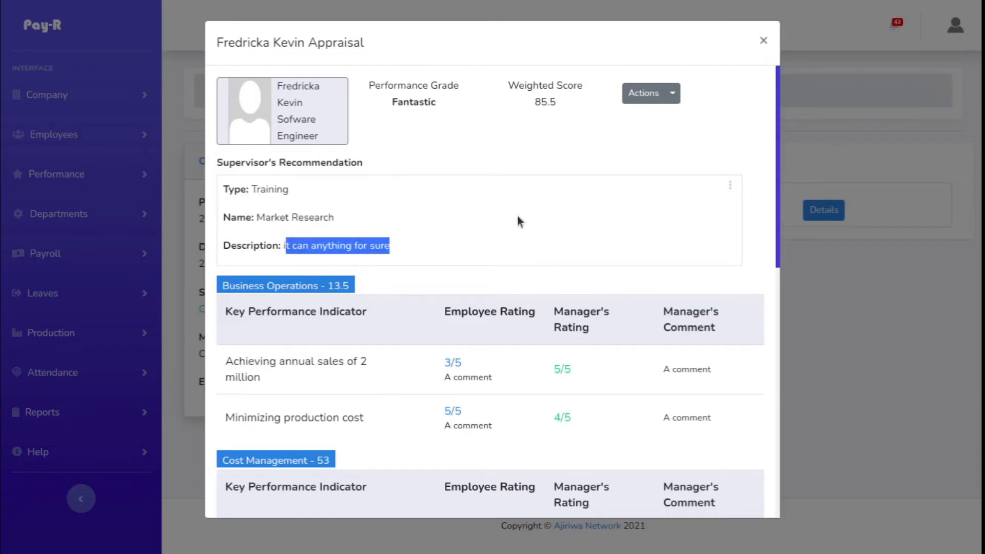
{"action": "left_click", "coordinate": [589, 223]}
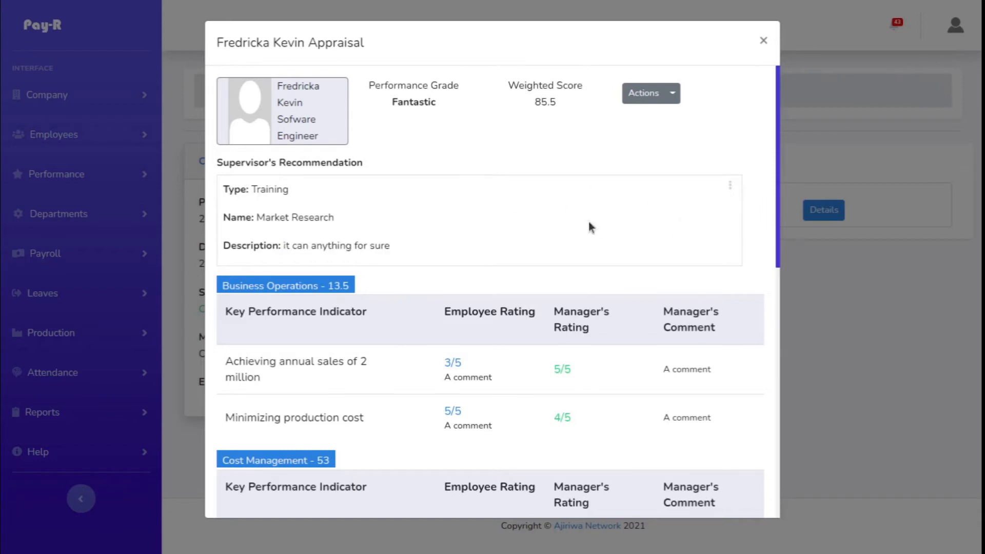
Step: Approve the supervisor's Market Research recommendation with the message "please add a training plan for this employee"
{"action": "left_click", "coordinate": [729, 188]}
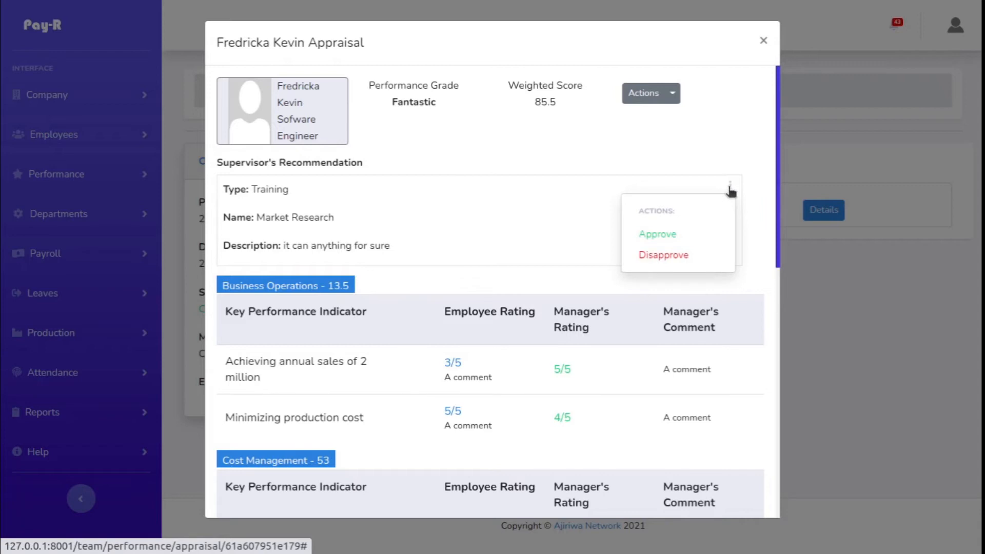
{"action": "left_click", "coordinate": [669, 238]}
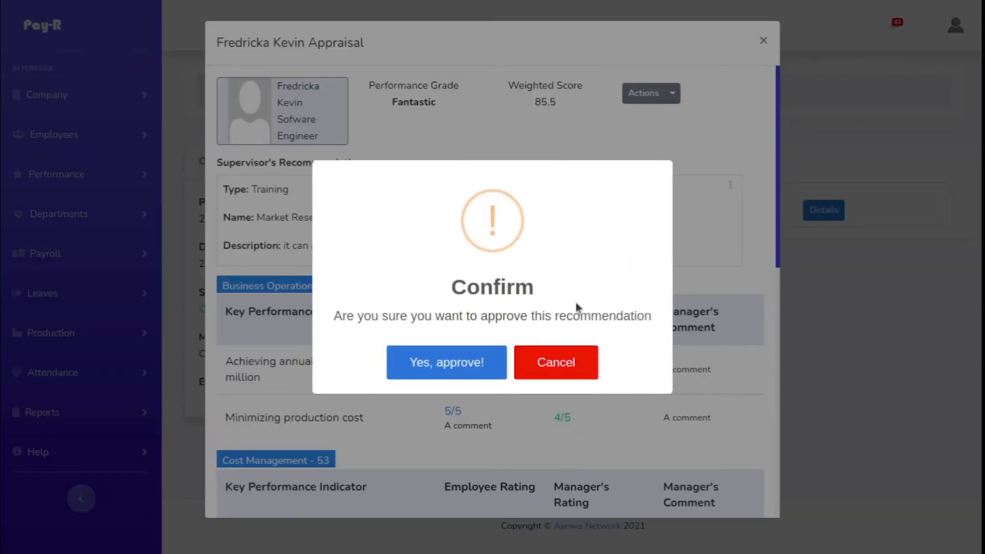
{"action": "left_click", "coordinate": [470, 365]}
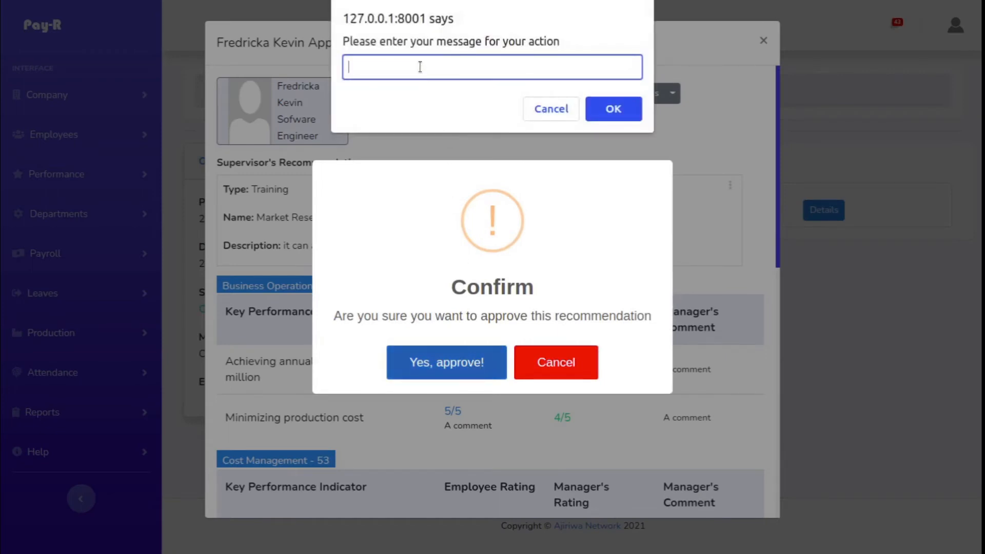
{"action": "type", "text": "please add a training plan"}
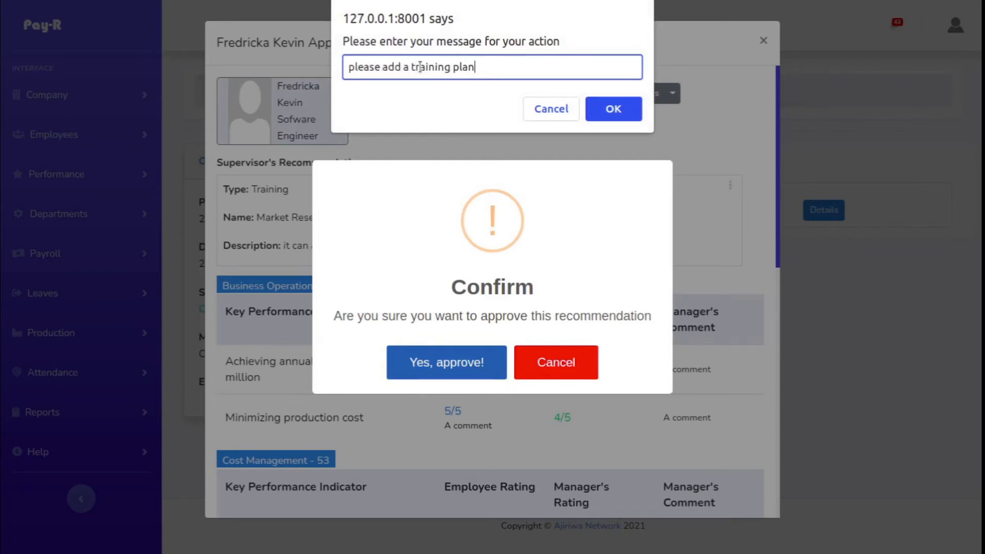
{"action": "type", "text": " for this employee"}
{"action": "key", "text": "Return"}
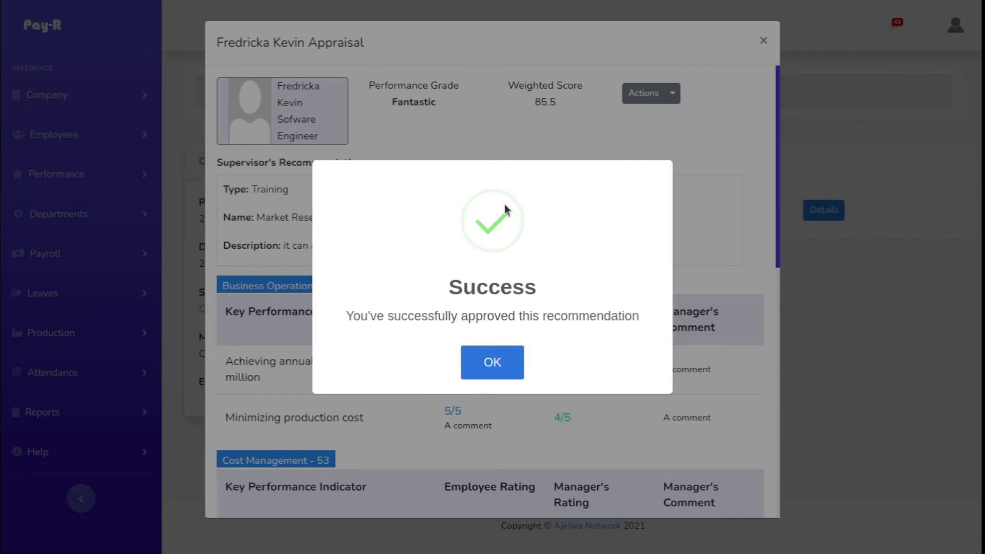
{"action": "left_click", "coordinate": [476, 365]}
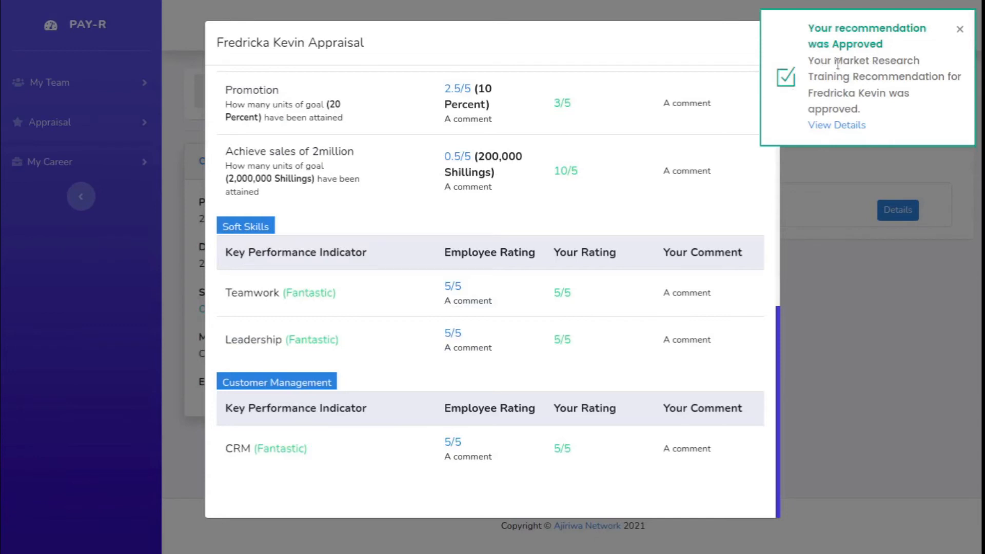
Step: In the supervisor's account, open the approved recommendation's details from the notification and read the approval message and status
{"action": "left_click", "coordinate": [846, 126]}
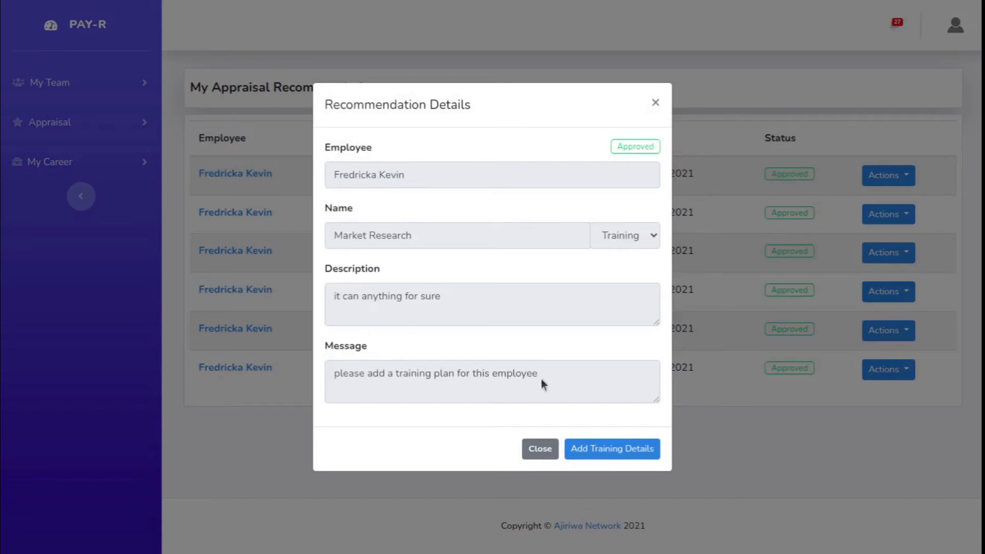
{"action": "left_click_drag", "start_coordinate": [541, 378], "coordinate": [329, 374]}
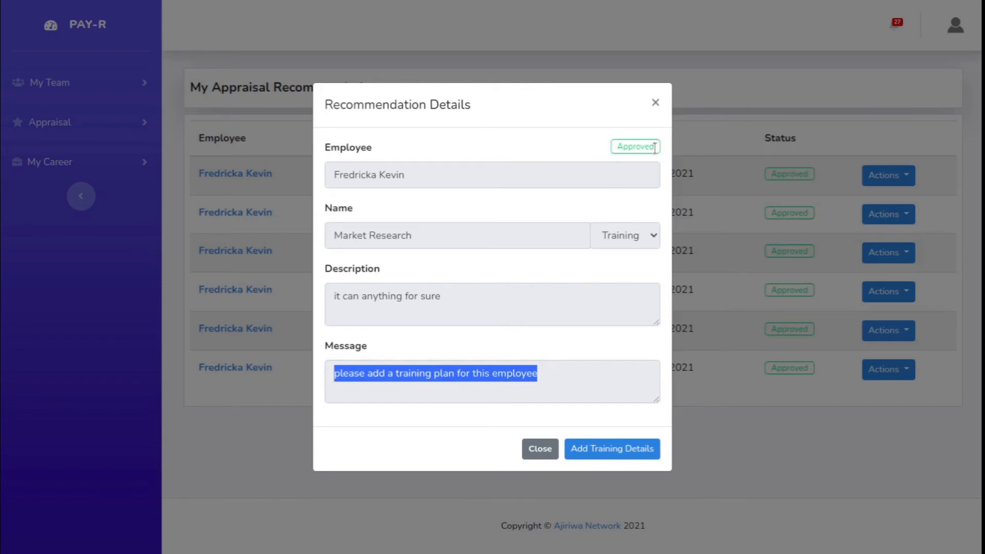
{"action": "left_click", "coordinate": [562, 158]}
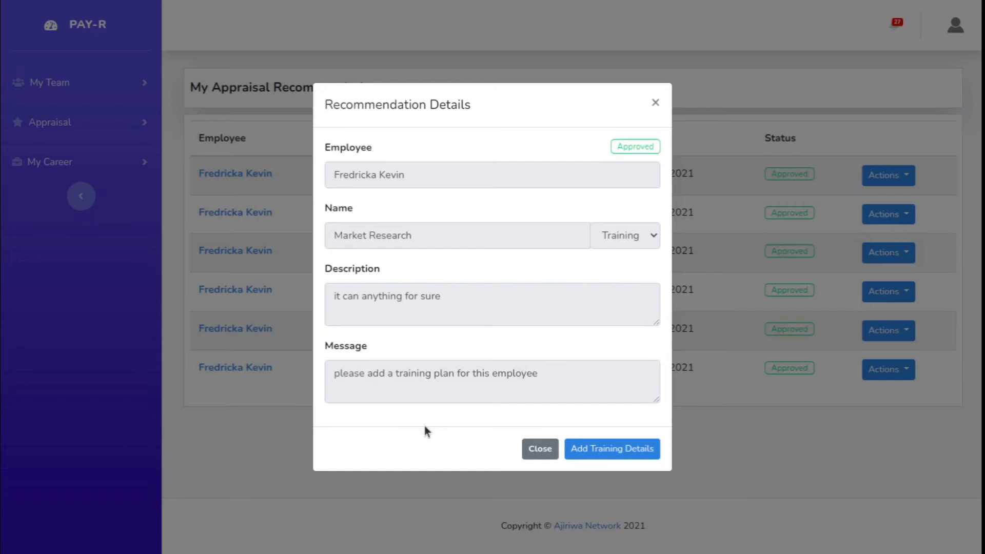
Step: Begin adding training details for the approved recommendation and set the proposed start date to 12/01/2021
{"action": "left_click", "coordinate": [631, 454]}
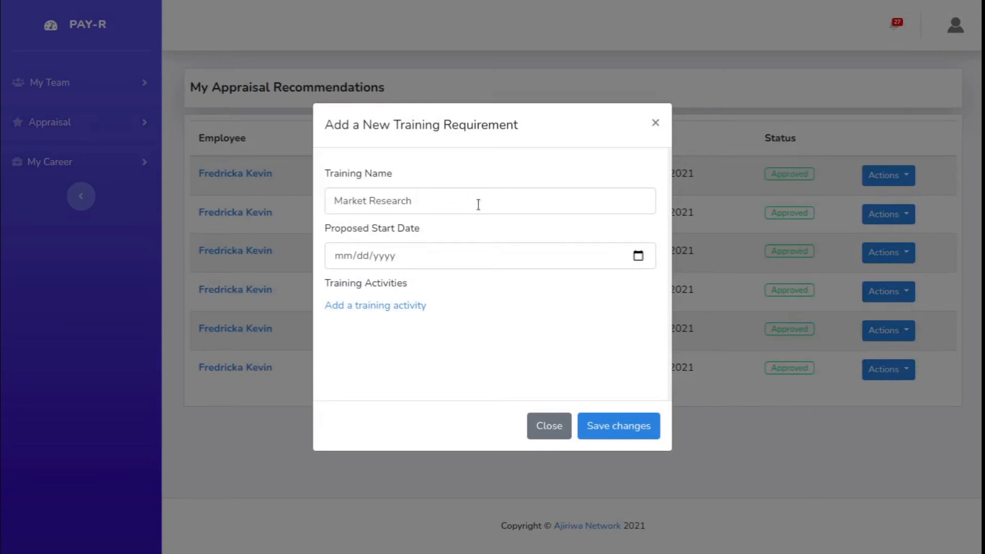
{"action": "left_click", "coordinate": [637, 258]}
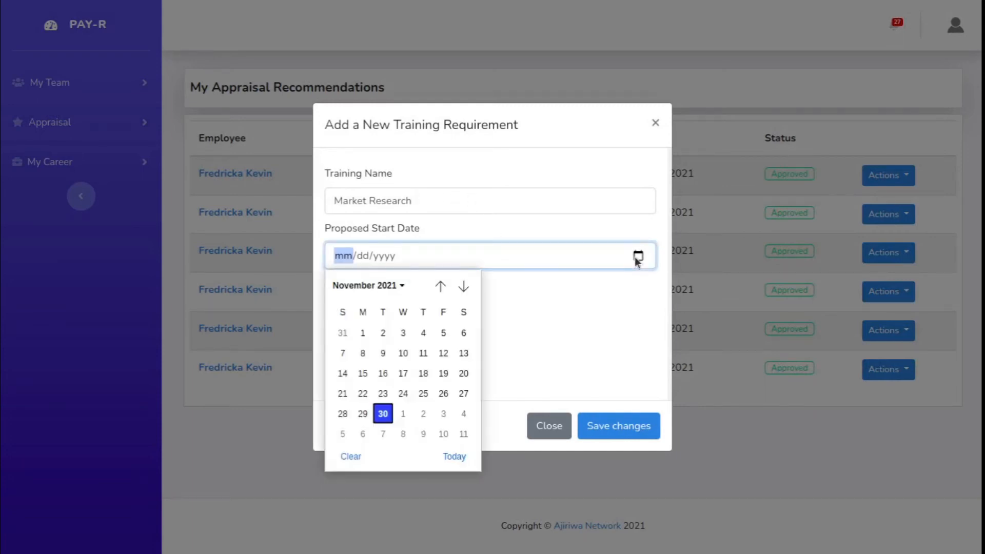
{"action": "left_click", "coordinate": [403, 415]}
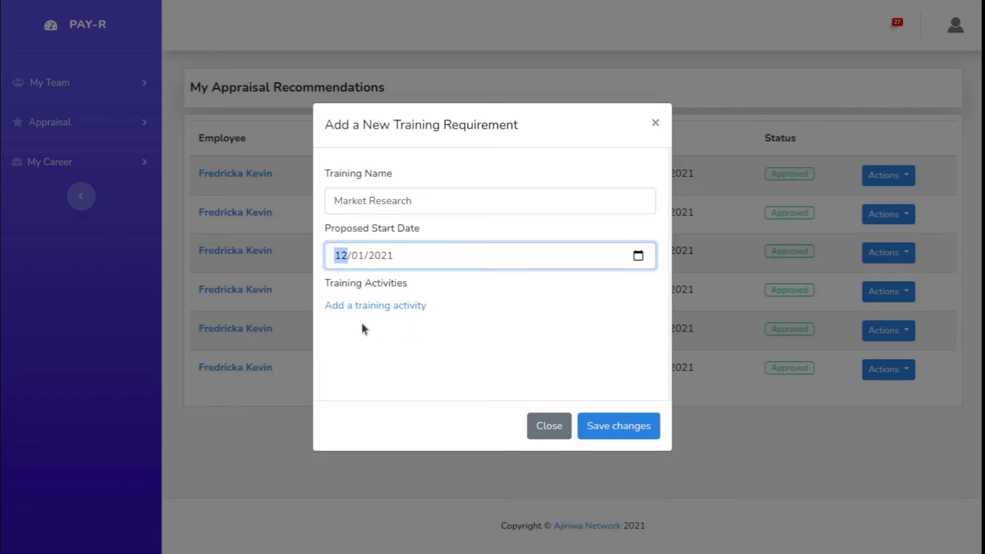
Step: Add a training activity named "Research Methods" with a completion date of 12/03/2021
{"action": "left_click", "coordinate": [366, 308]}
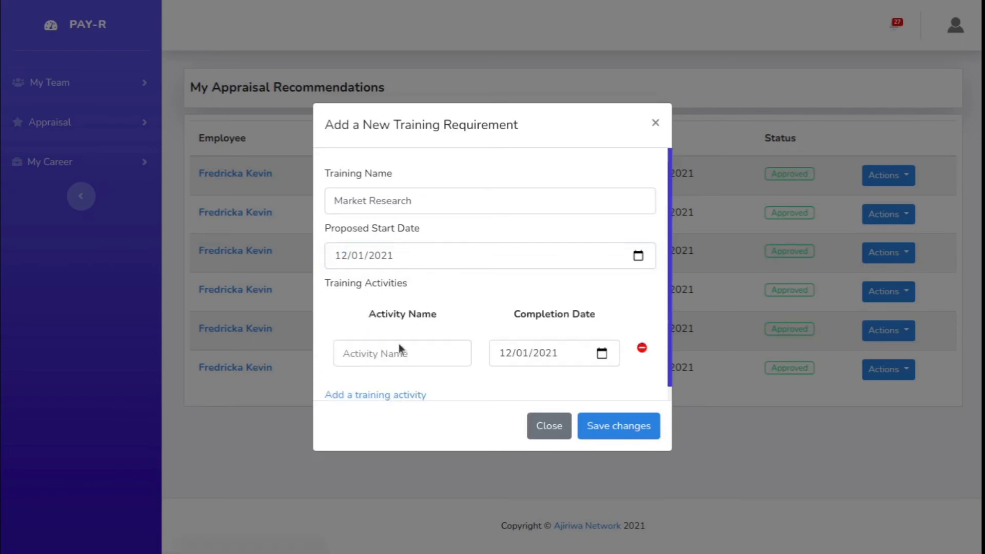
{"action": "left_click", "coordinate": [379, 361]}
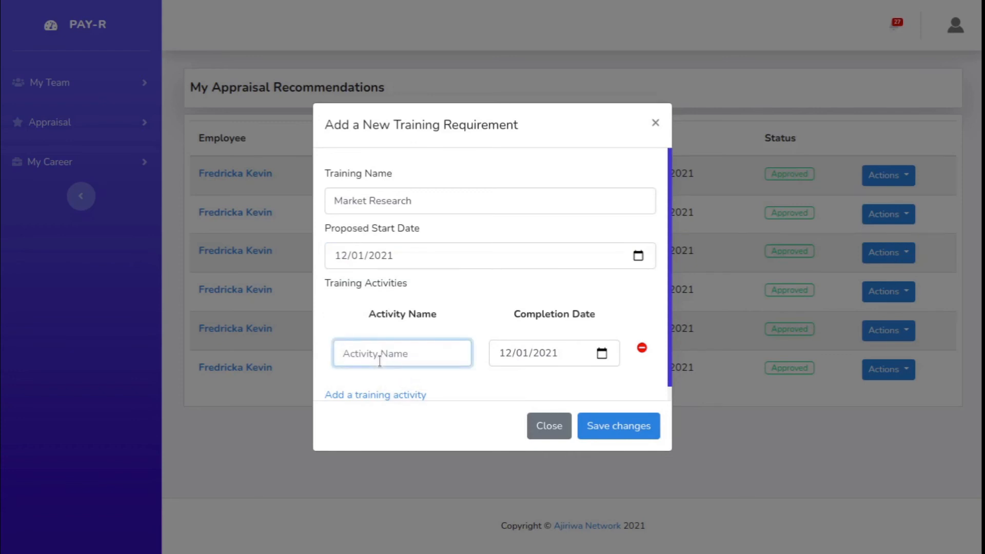
{"action": "type", "text": "Research Methods"}
{"action": "left_click", "coordinate": [601, 354]}
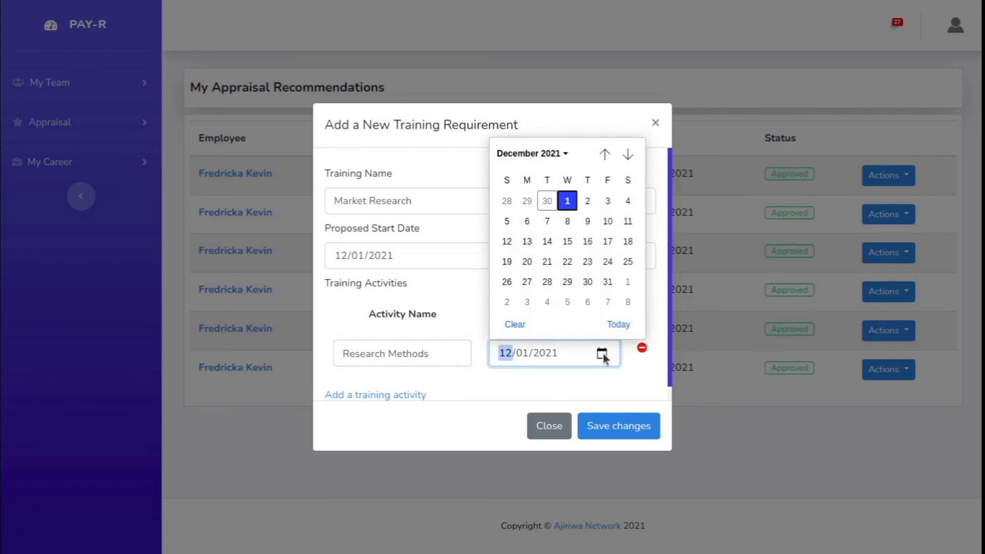
{"action": "left_click", "coordinate": [607, 201]}
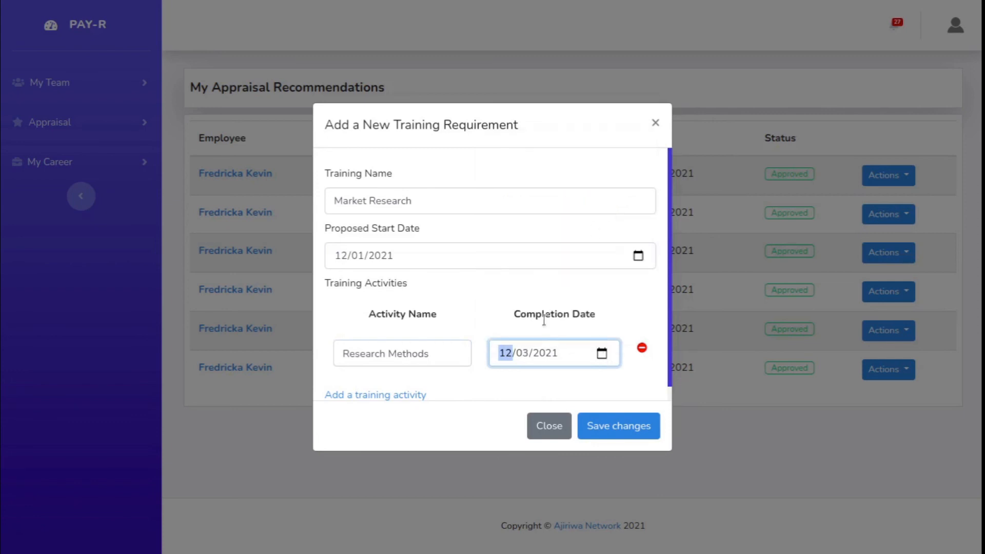
Step: Add a second training activity named "Results Compilation" with completion date 12/06/2021, and save the training requirement
{"action": "left_click", "coordinate": [369, 396]}
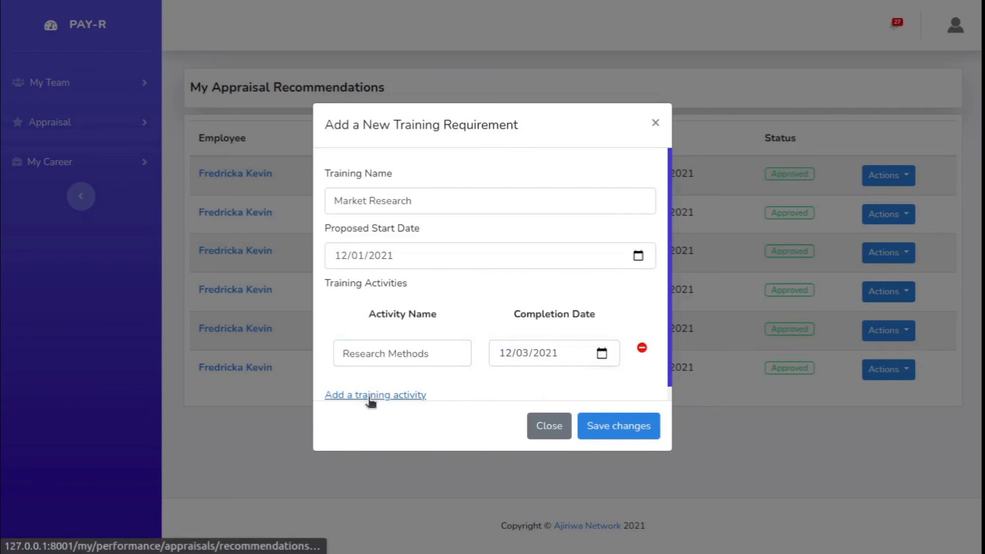
{"action": "scroll", "coordinate": [414, 329], "scroll_direction": "down", "scroll_amount": 1}
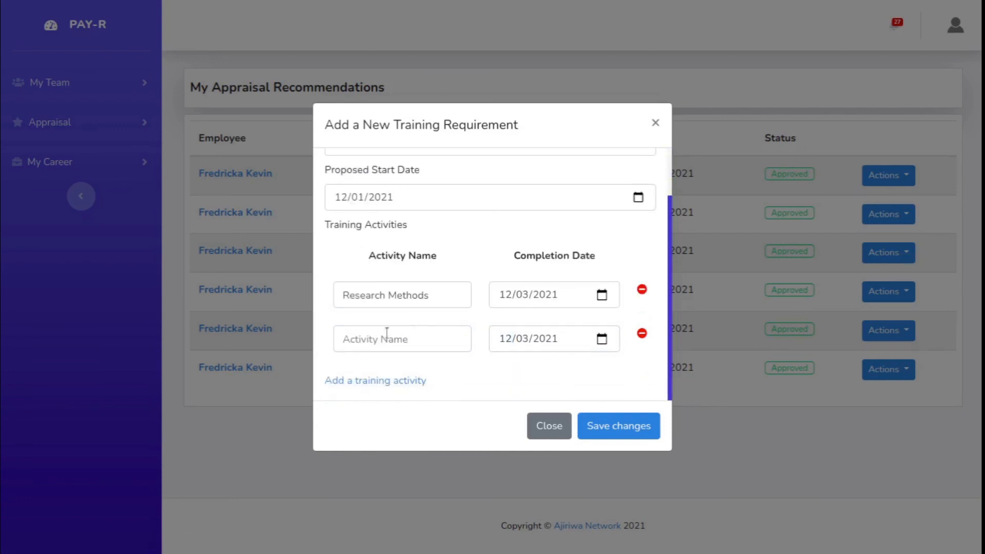
{"action": "left_click", "coordinate": [372, 336]}
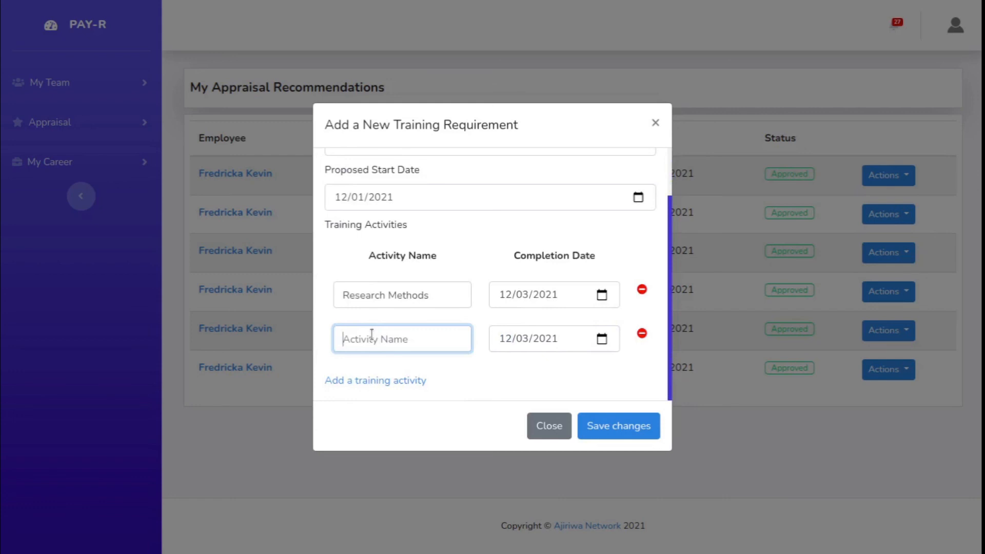
{"action": "type", "text": "Results Compilation"}
{"action": "key", "text": "Tab"}
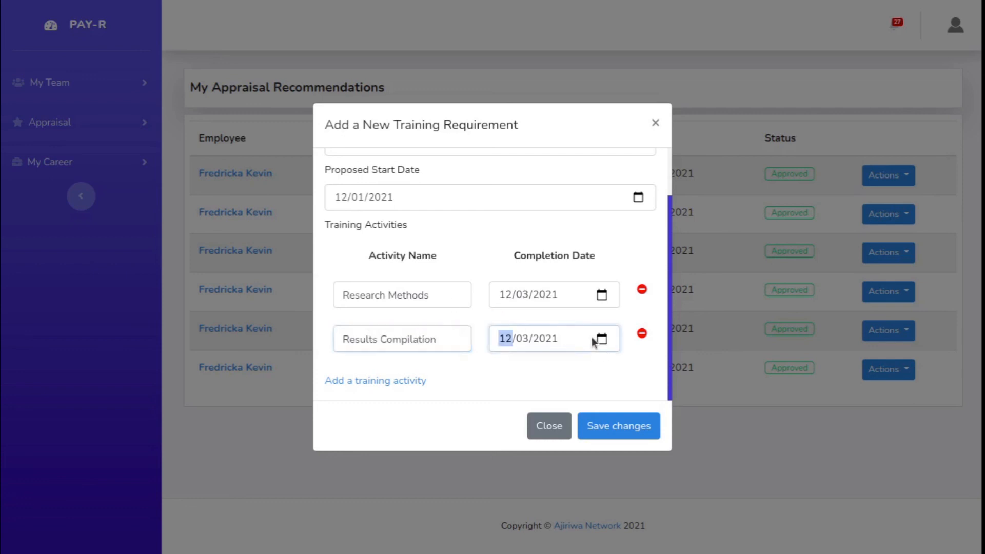
{"action": "left_click", "coordinate": [600, 338]}
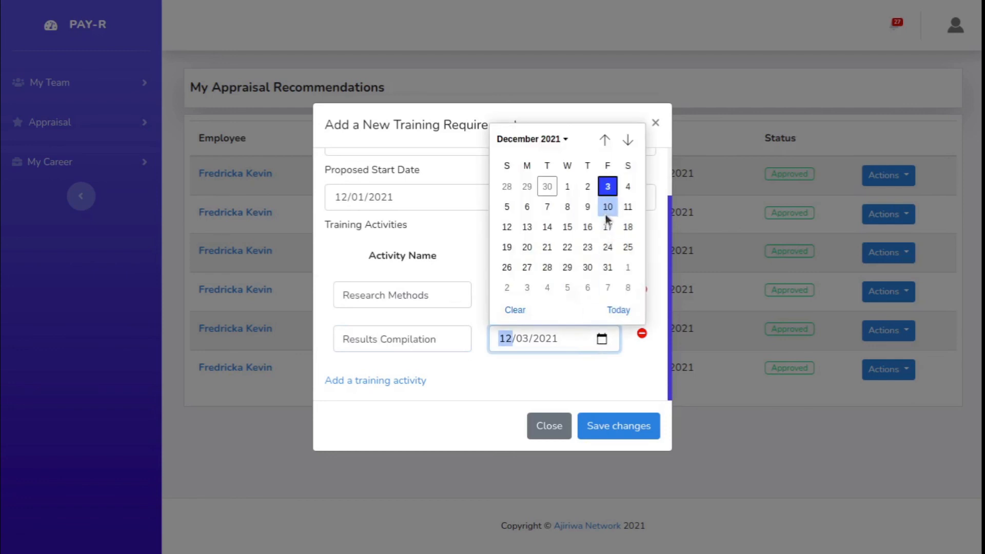
{"action": "left_click", "coordinate": [527, 206]}
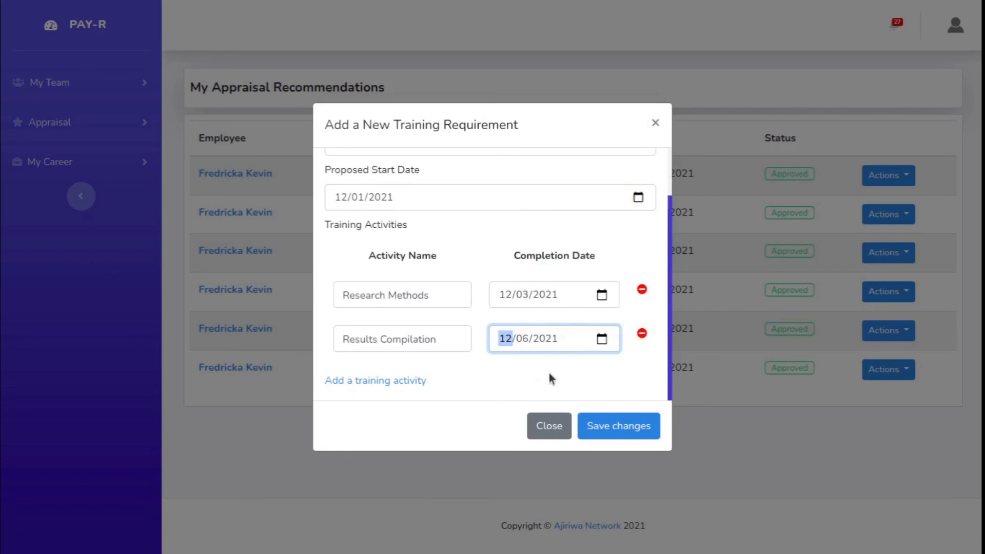
{"action": "left_click", "coordinate": [614, 427]}
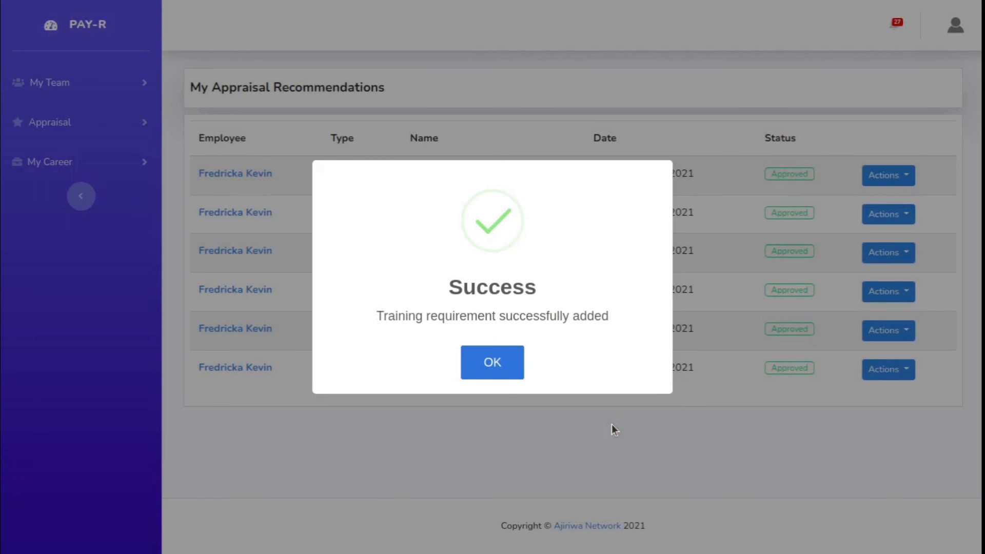
{"action": "left_click", "coordinate": [501, 362]}
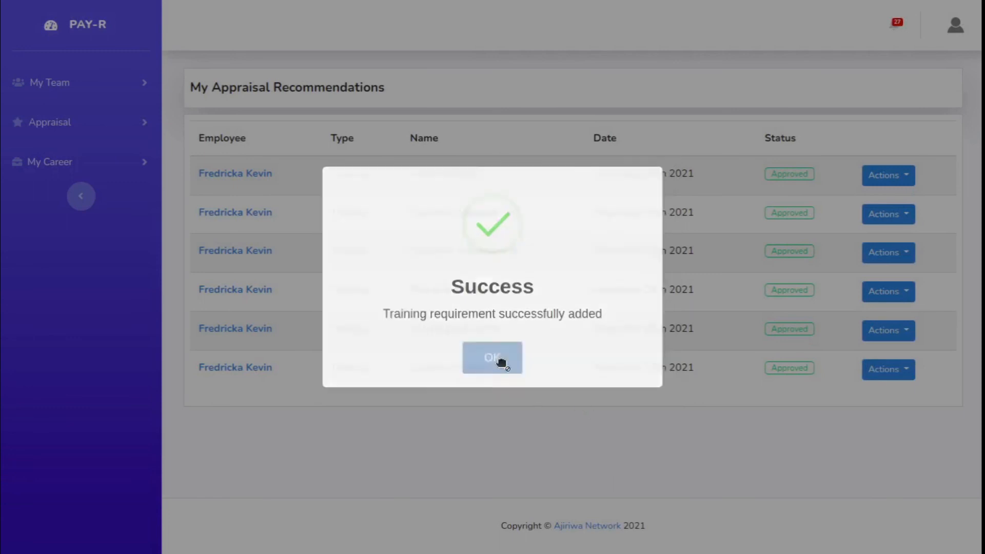